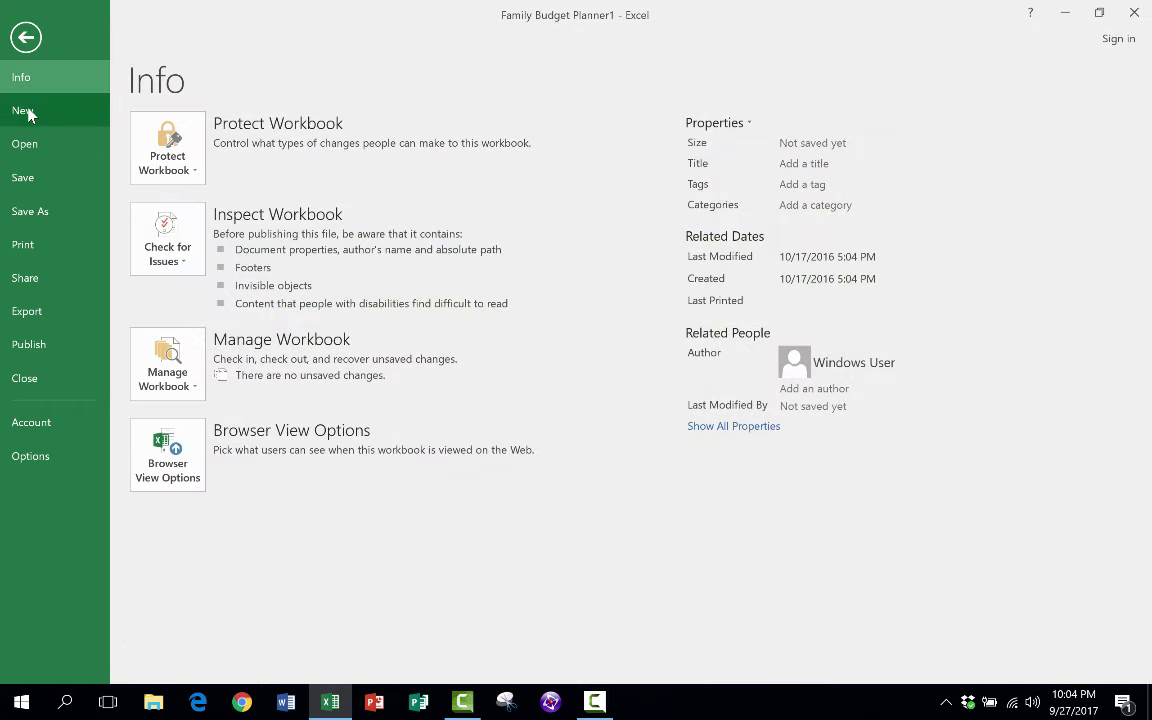
- Browse the new-workbook templates, filter to Personal to see the single calendar template, then return to the worksheet
left_click(36, 113)
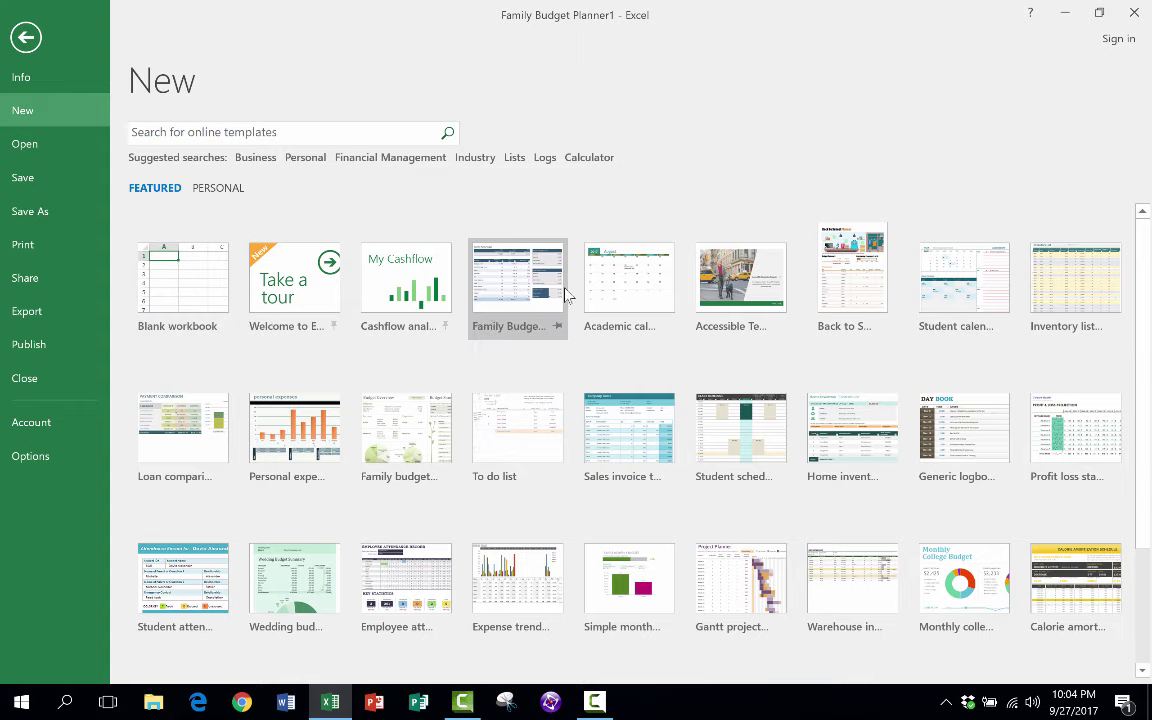
scroll(845, 280, "down", 3)
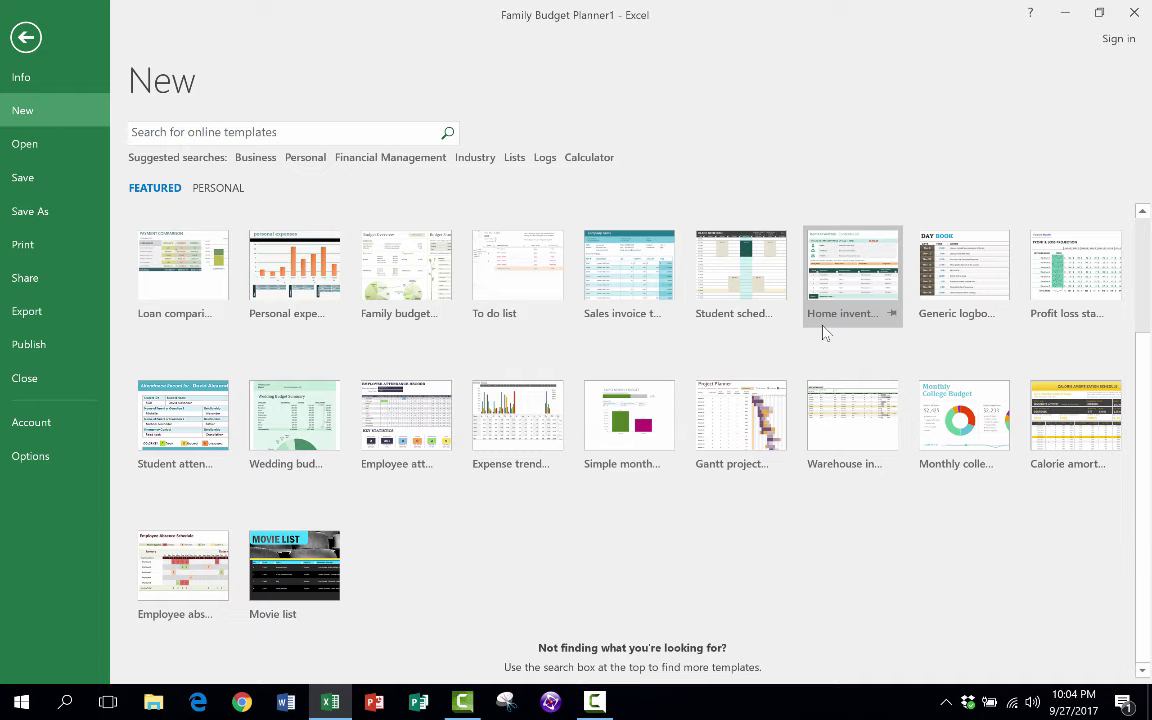
double_click(745, 277)
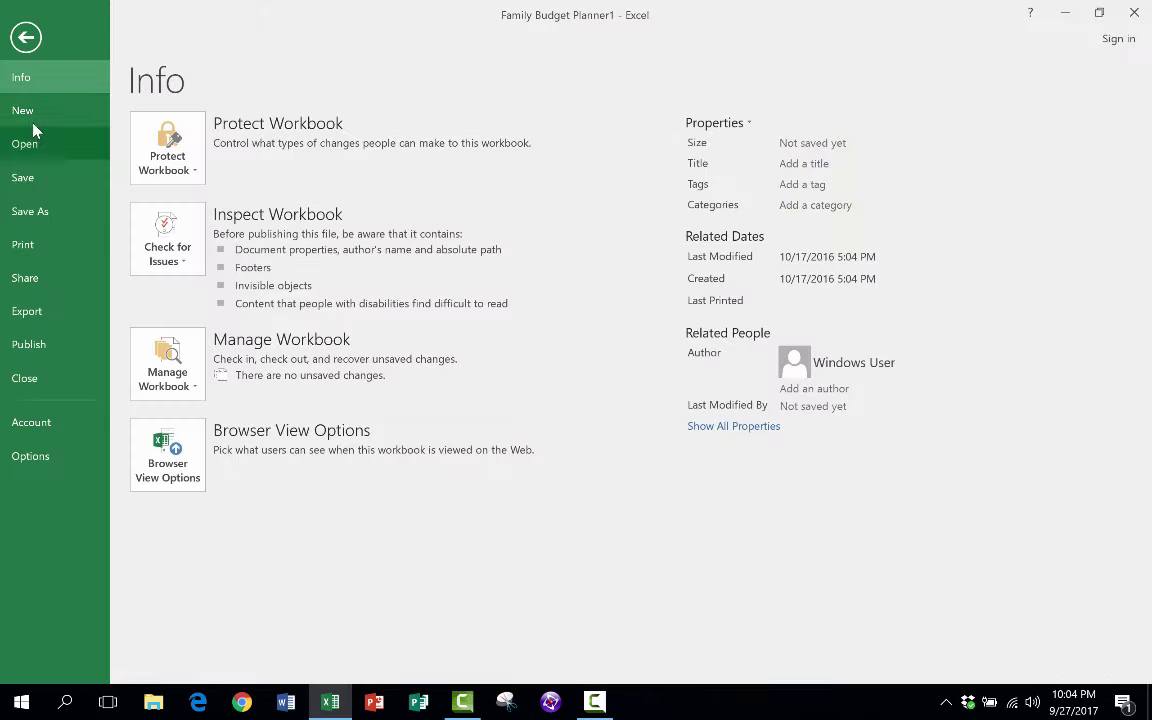
left_click(35, 114)
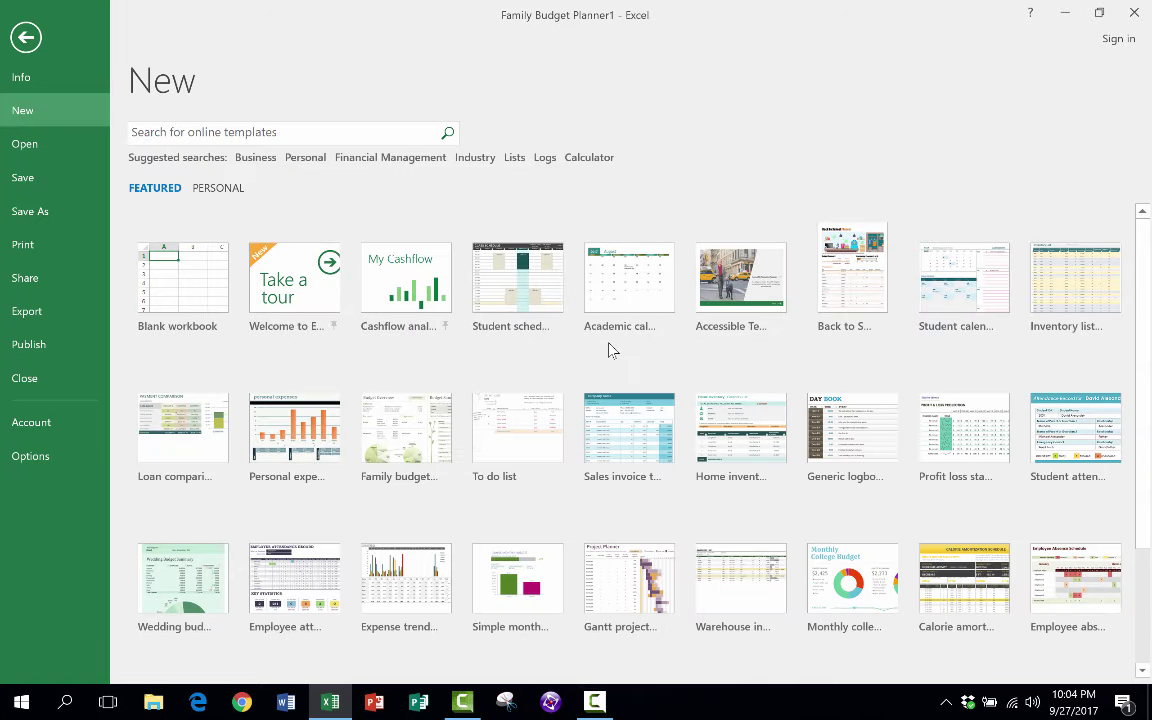
scroll(386, 303, "down", 4)
scroll(390, 311, "up", 3)
scroll(390, 311, "up", 1)
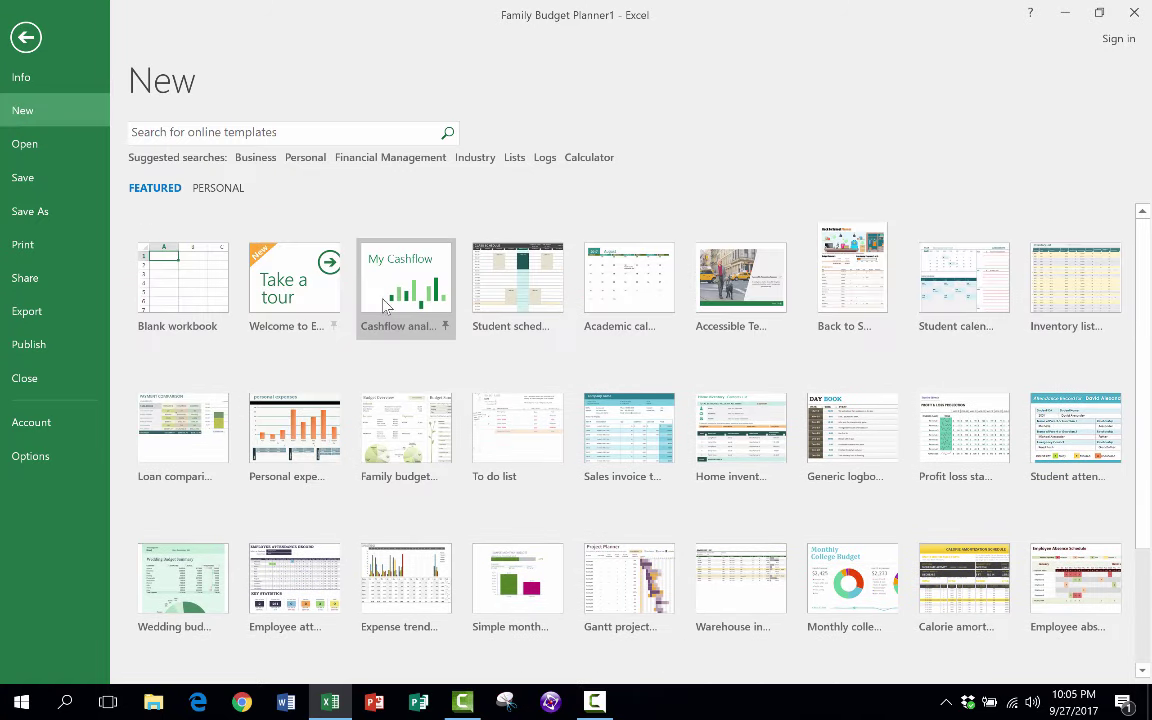
left_click(235, 193)
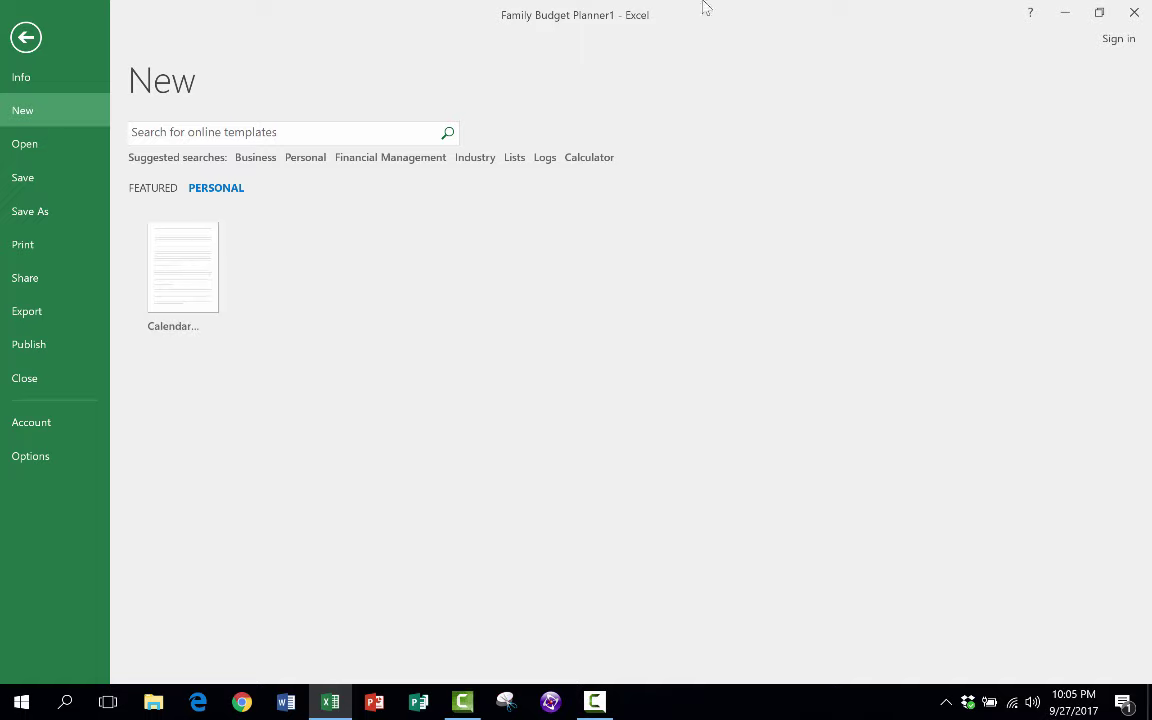
left_click(26, 38)
- Enter 'Bicep waxing' as a Personal Care expense item in cell F52
scroll(378, 270, "up", 3)
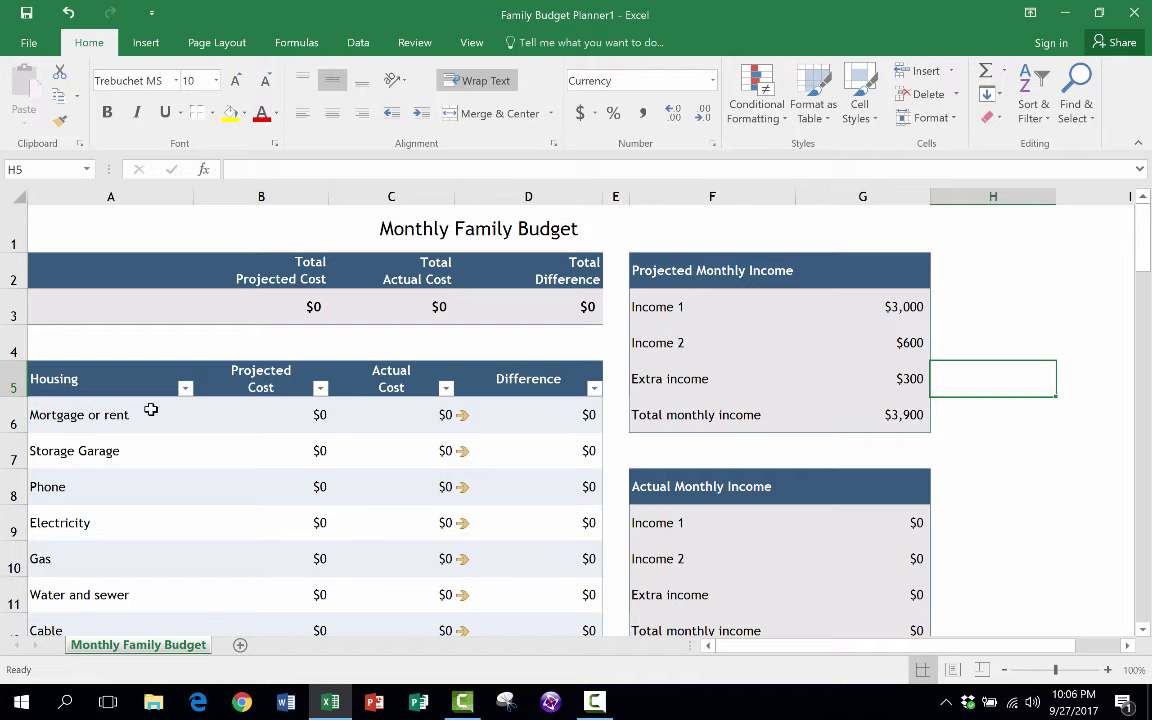
left_click(136, 446)
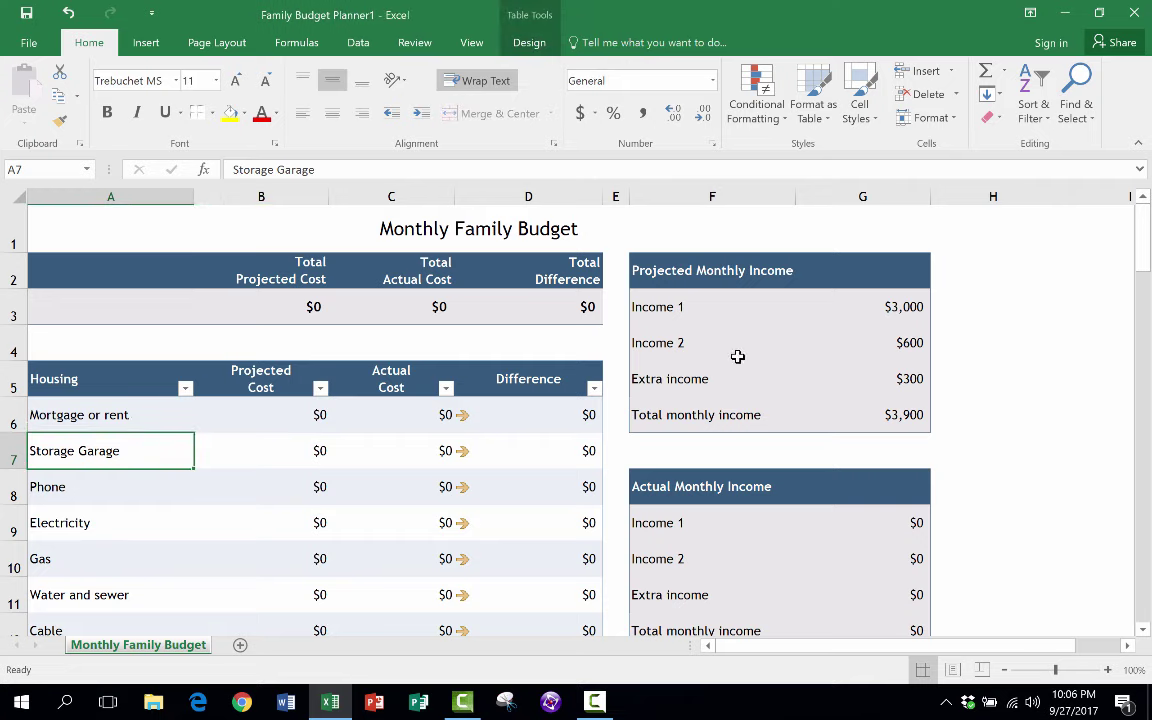
left_click_drag(1144, 244, 1100, 506)
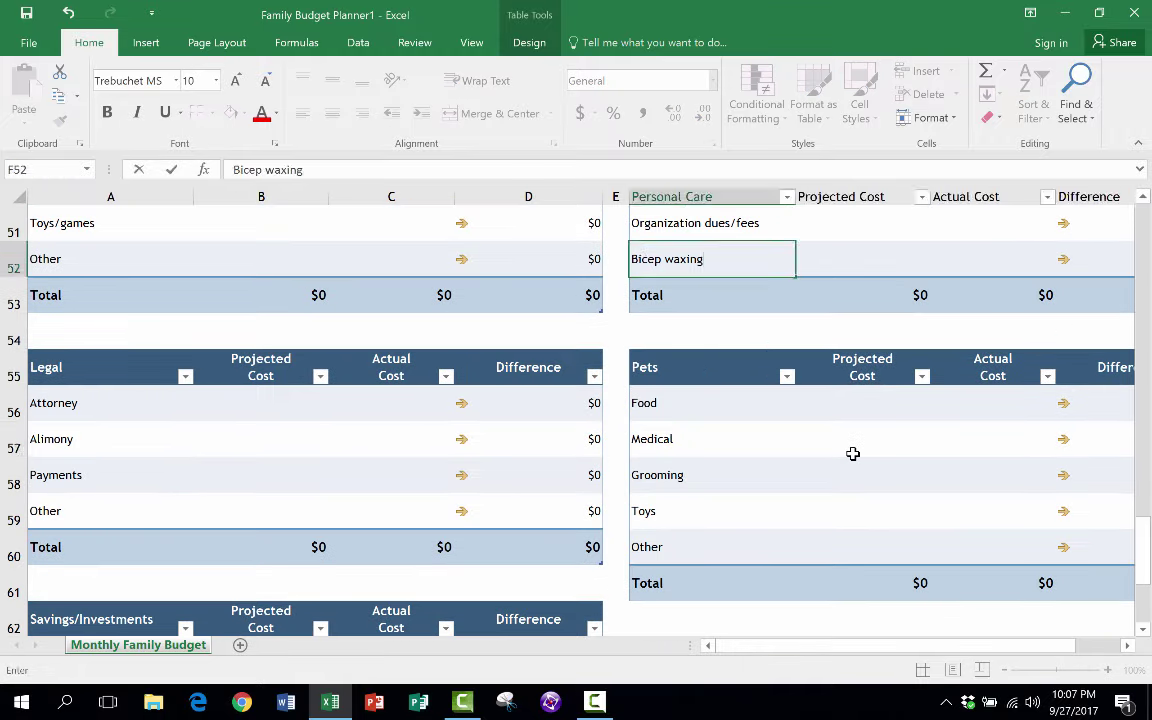
left_click(820, 440)
scroll(698, 314, "down", 3)
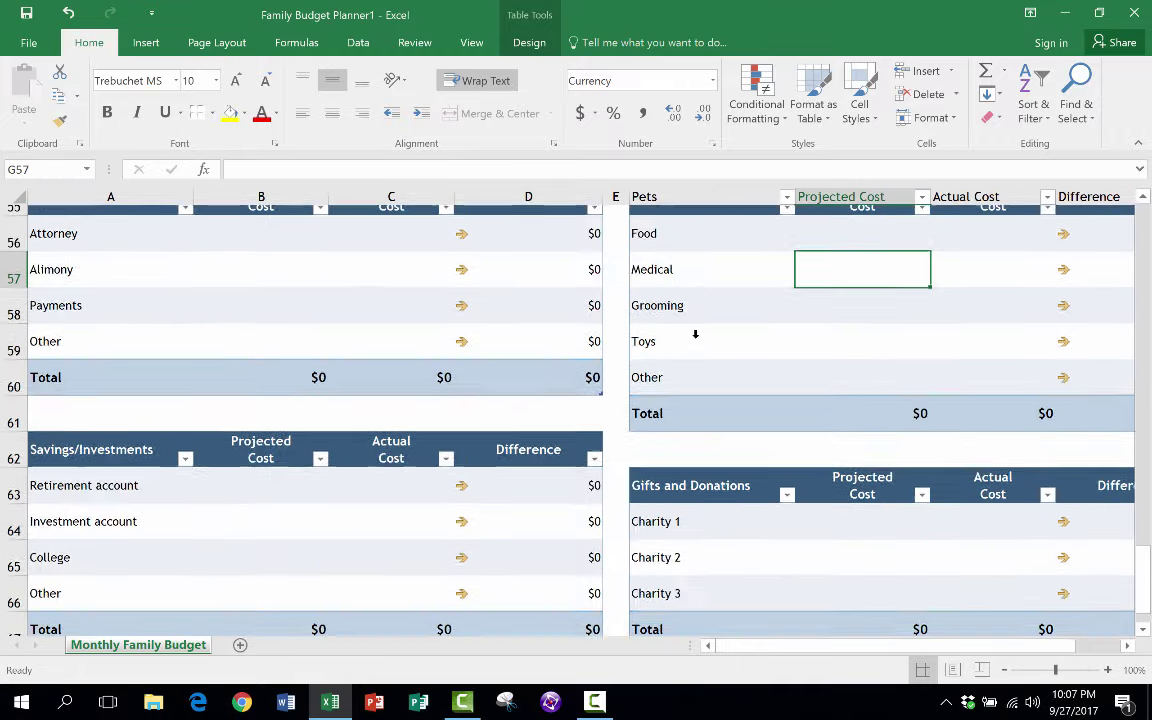
scroll(738, 380, "up", 20)
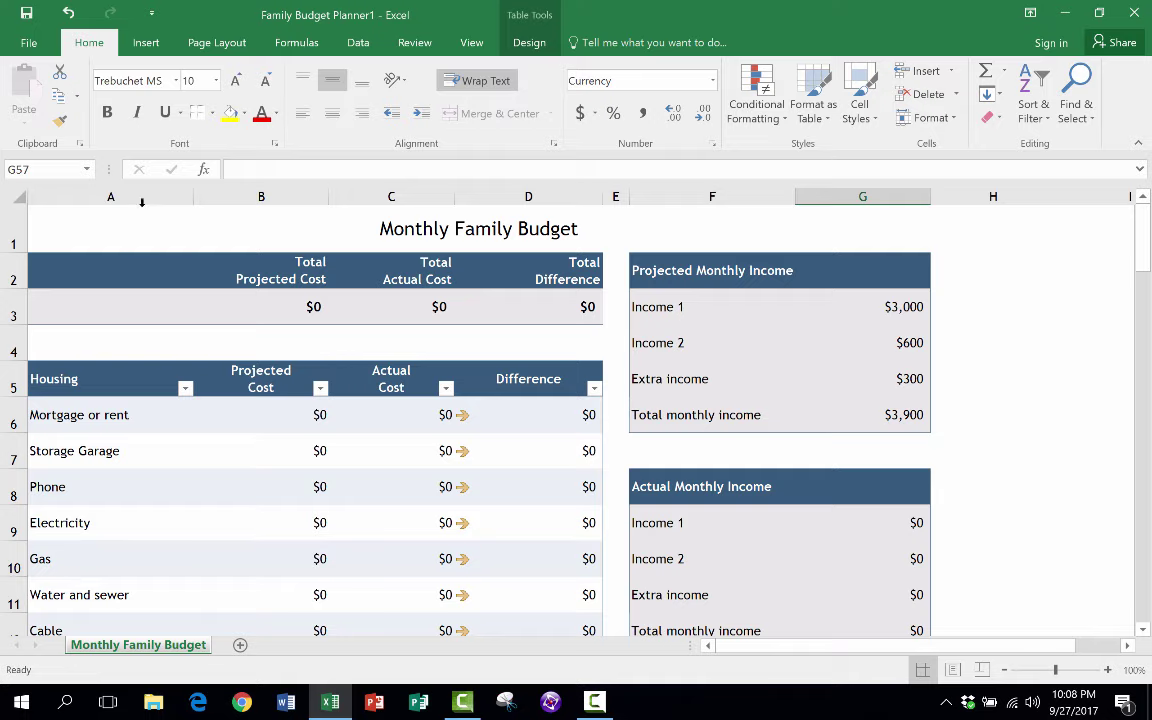
- Open the Save As dialog for This PC, set to the Documents folder
left_click(27, 42)
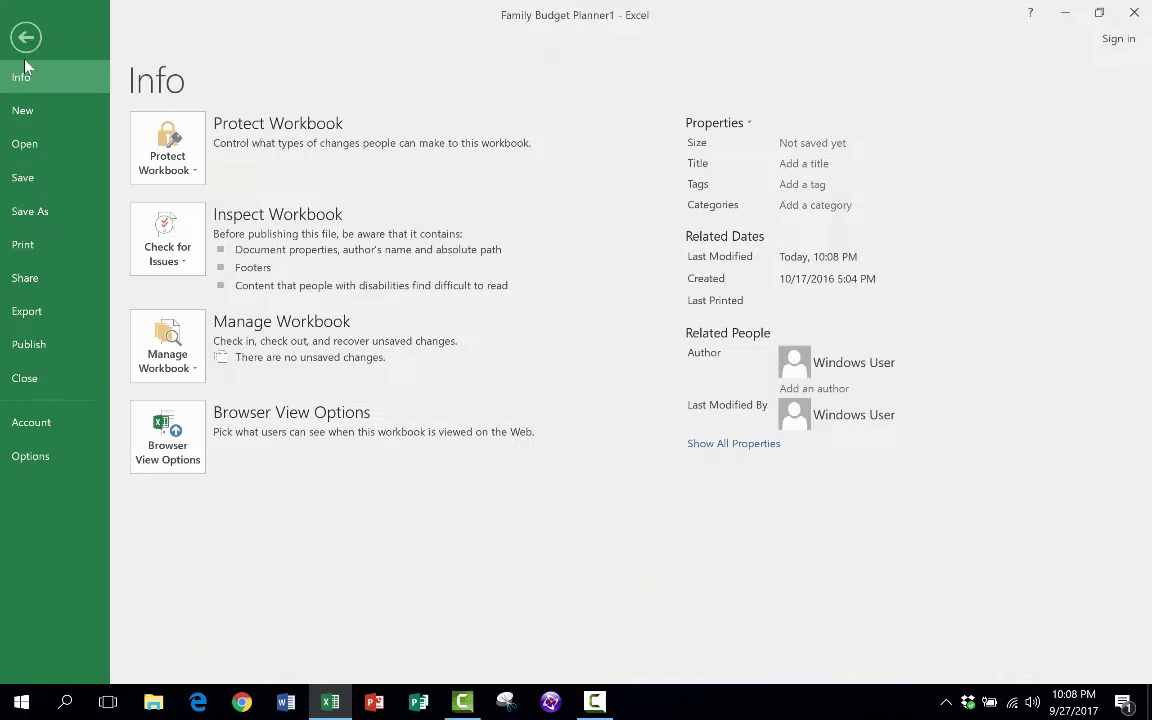
left_click(30, 215)
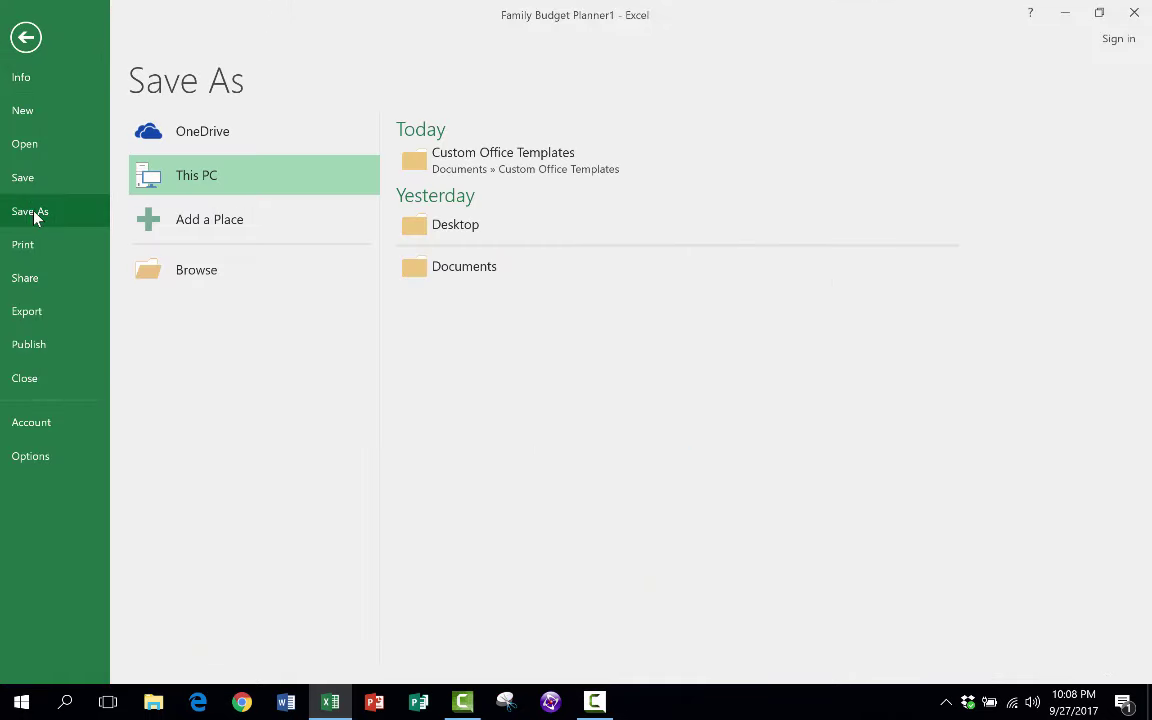
left_click(204, 186)
left_click(204, 186)
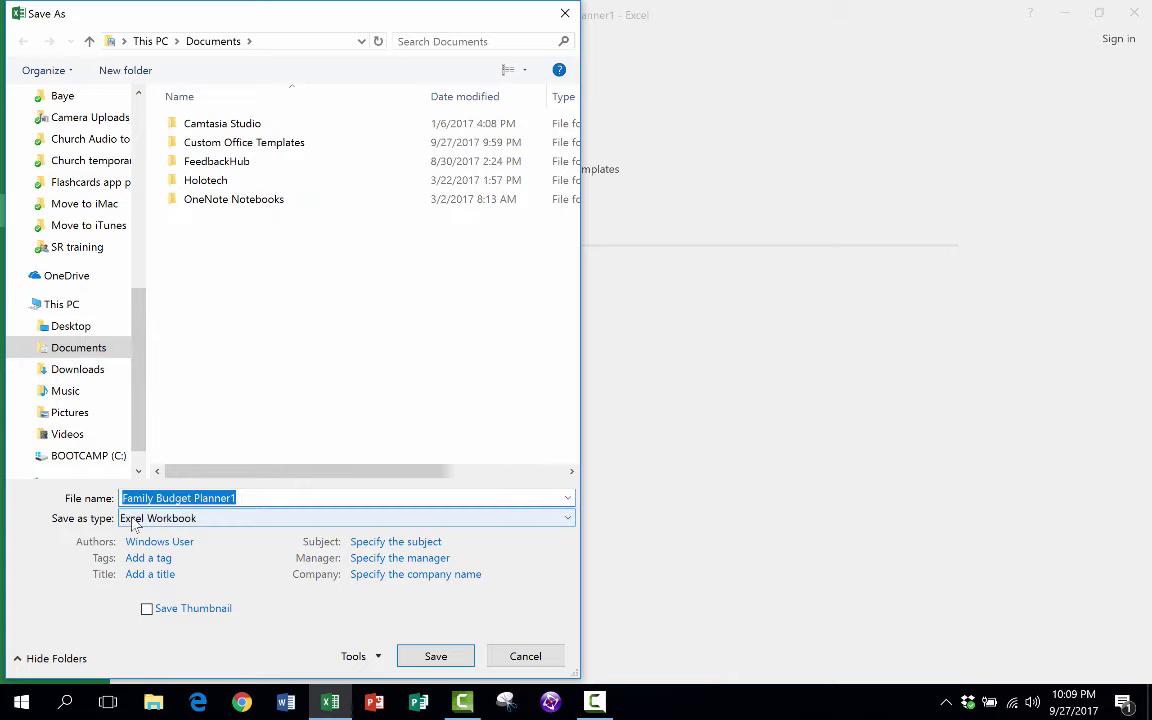
- Save the workbook as an Excel Template named 'Family Budget Template' in Custom Office Templates
left_click(195, 519)
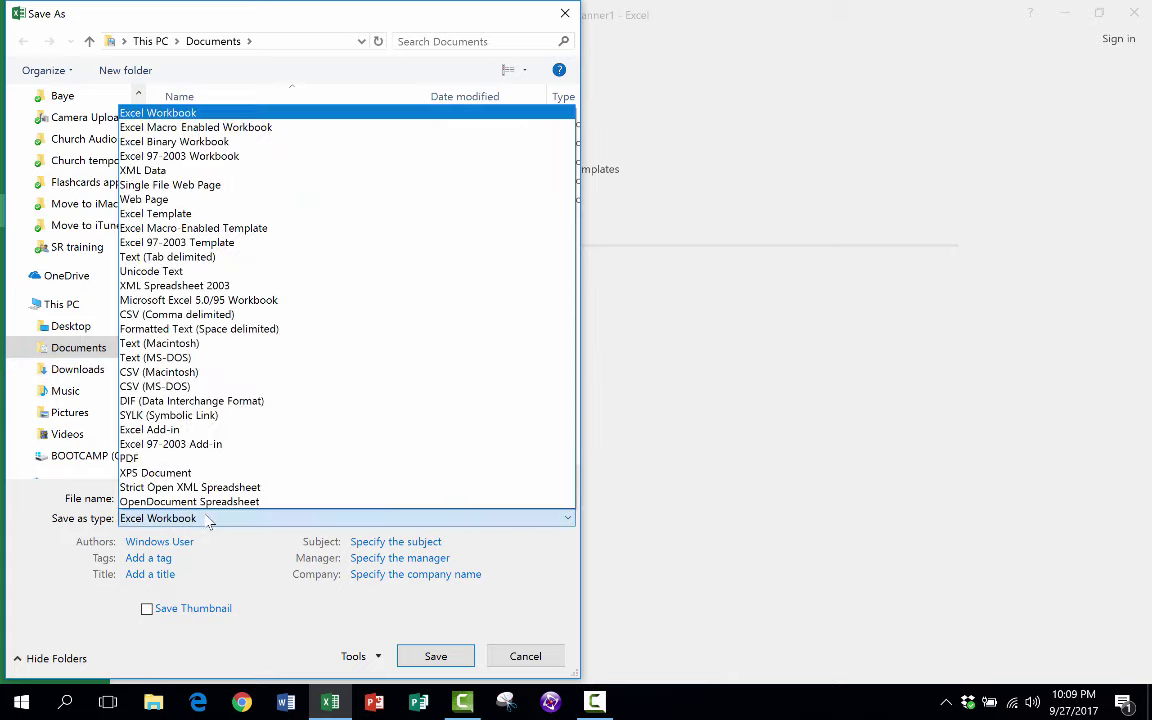
left_click(150, 214)
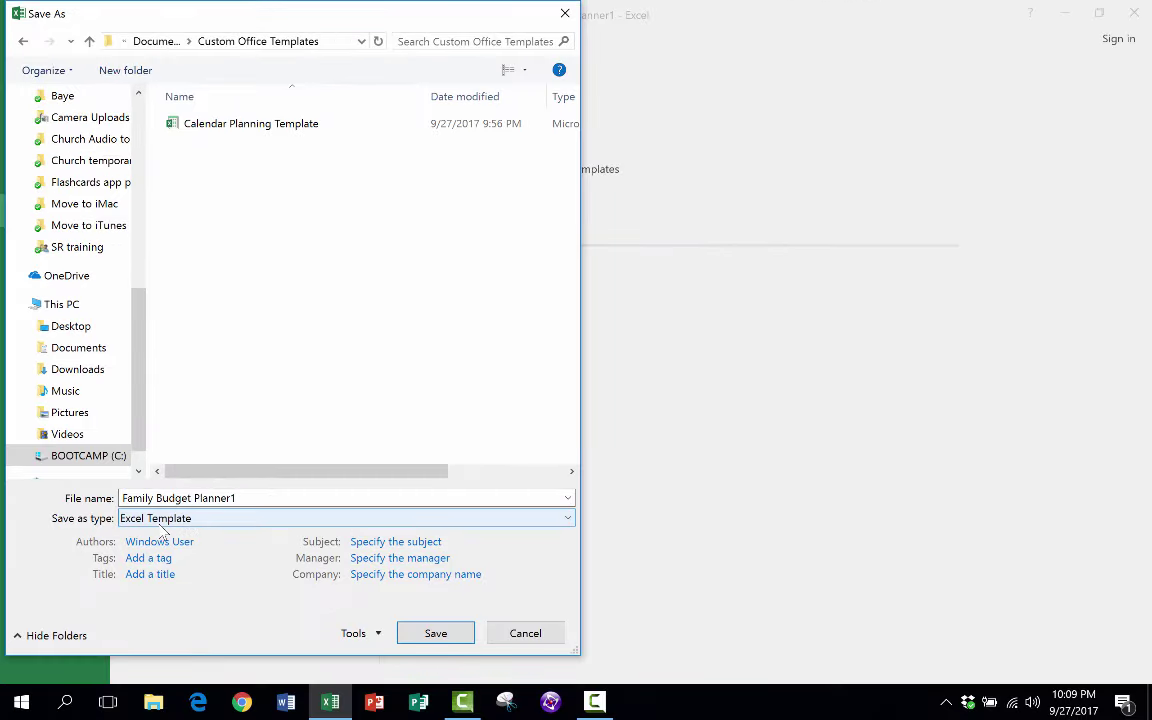
left_click(160, 522)
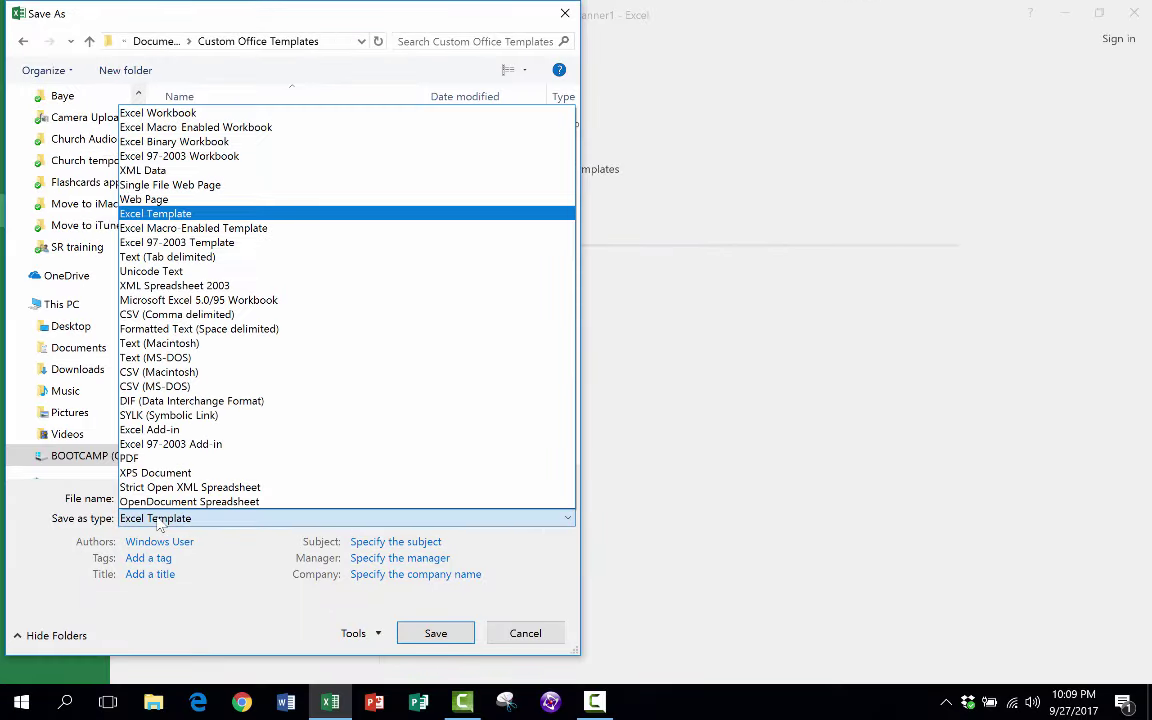
left_click(160, 522)
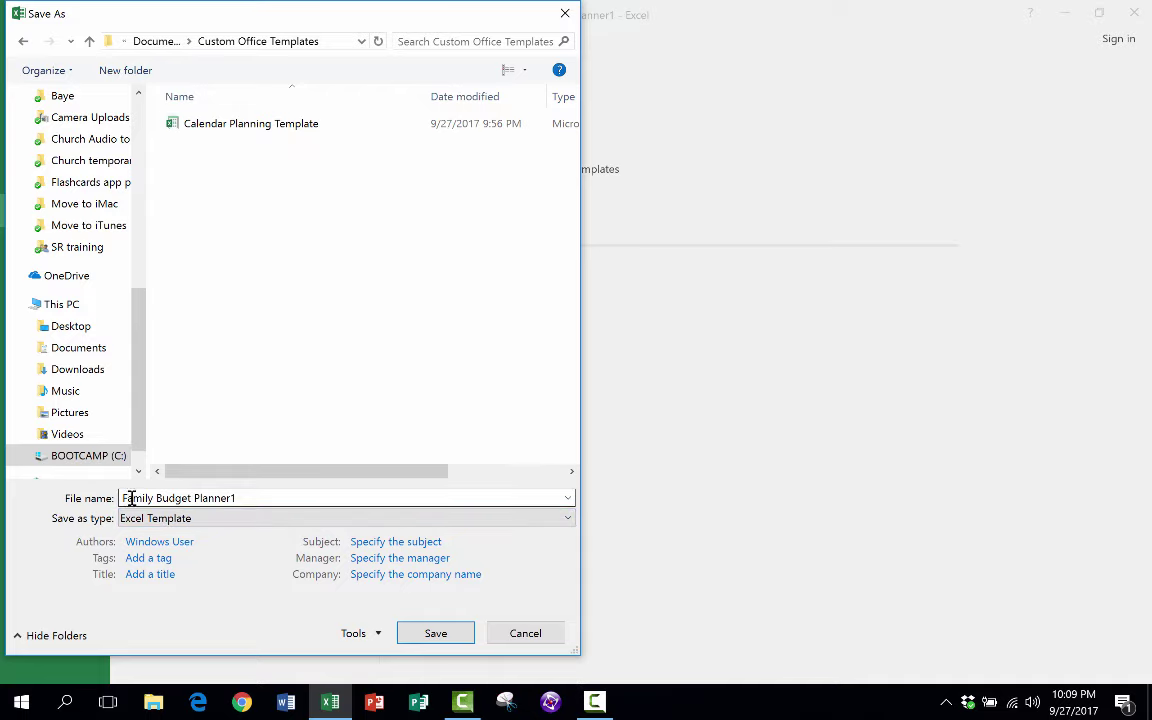
triple_click(239, 496)
left_click(285, 499)
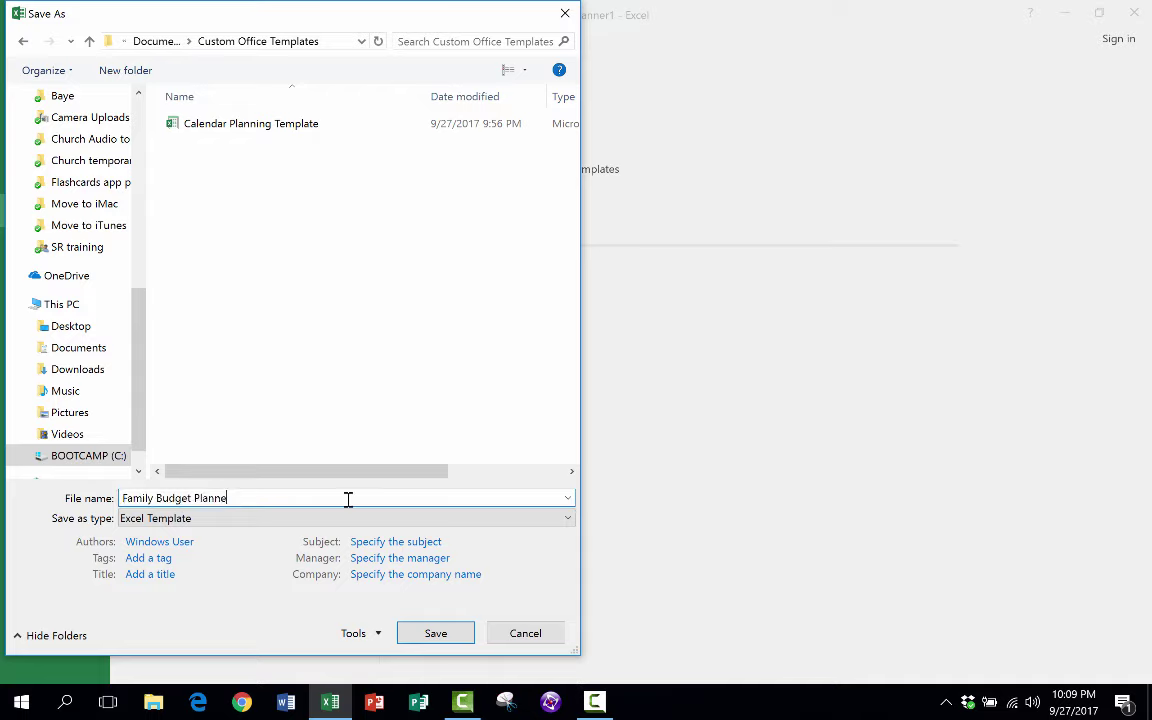
key("BackSpace")
key("BackSpace")
key("BackSpace")
type("Templat")
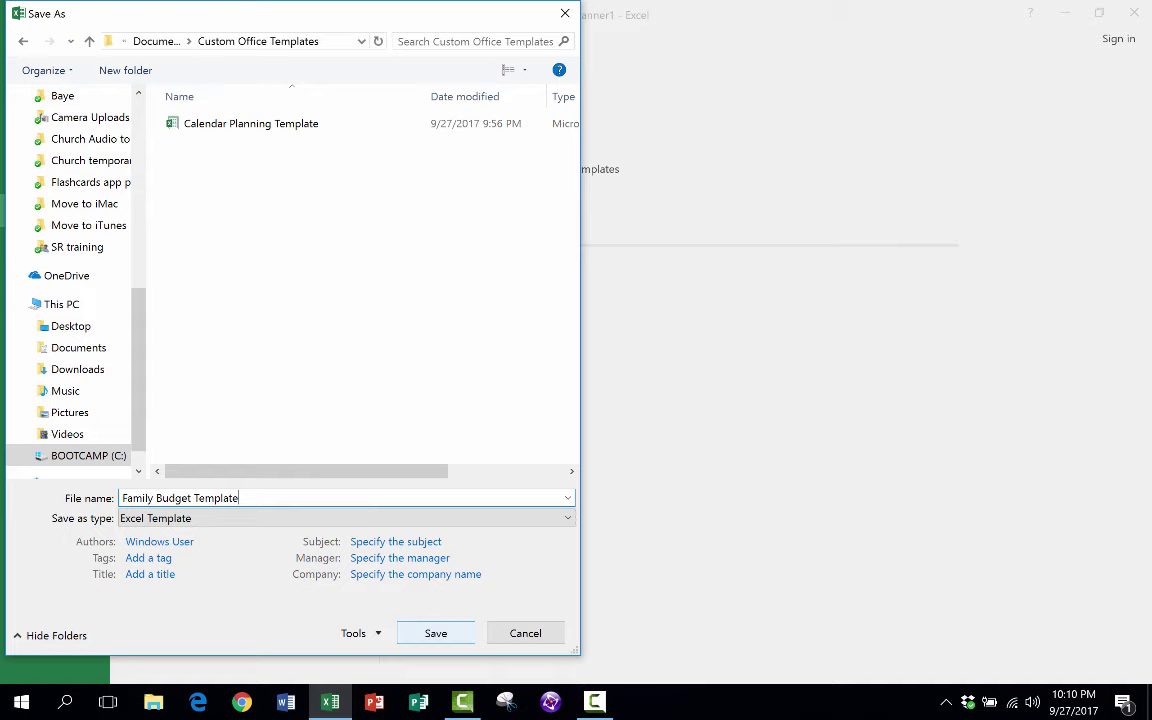
left_click(436, 633)
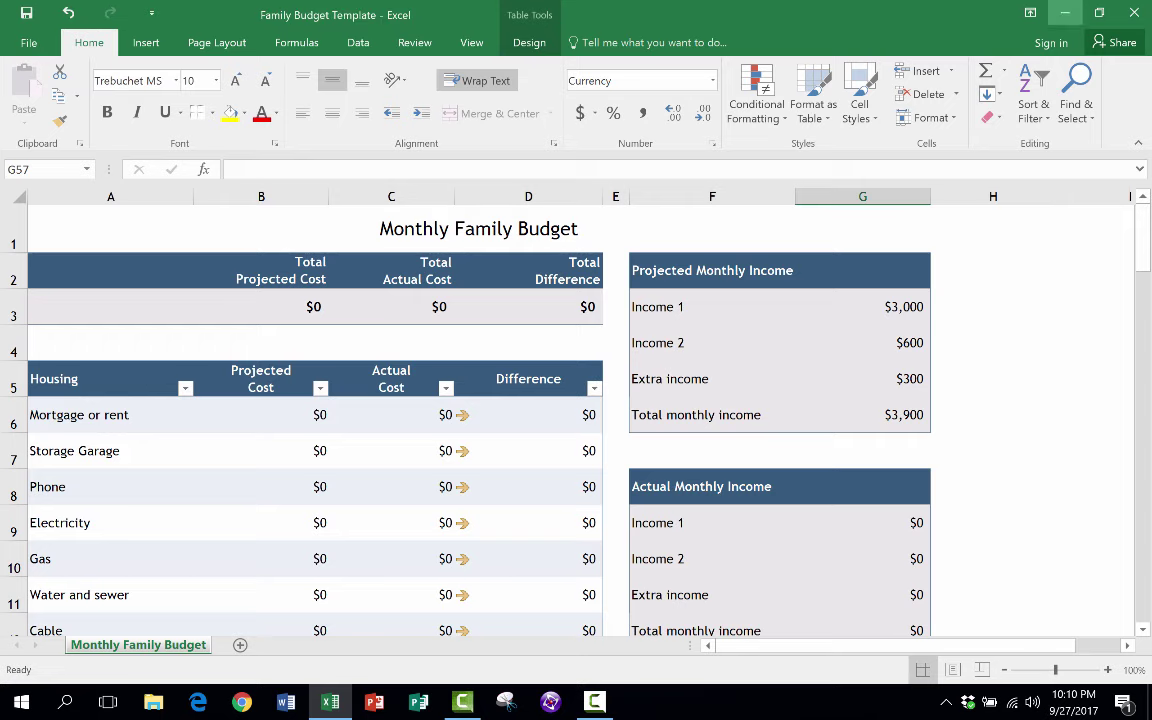
- Exit Excel and relaunch it from the taskbar to the start screen
key("super+d")
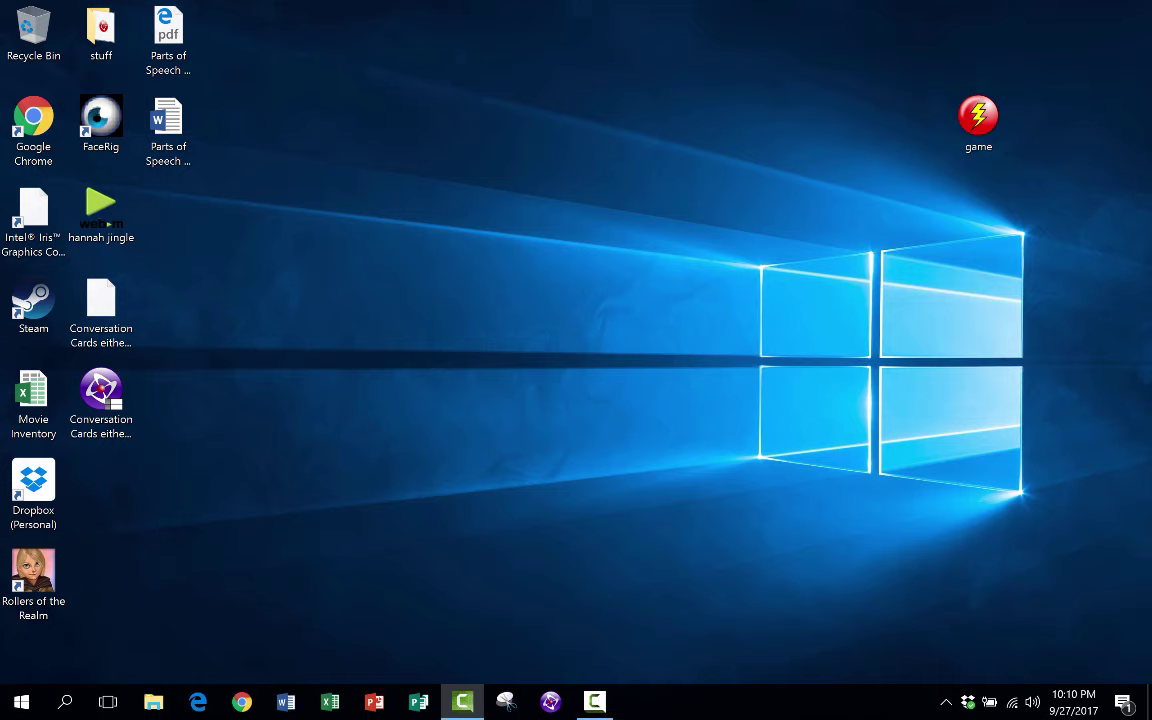
left_click(330, 701)
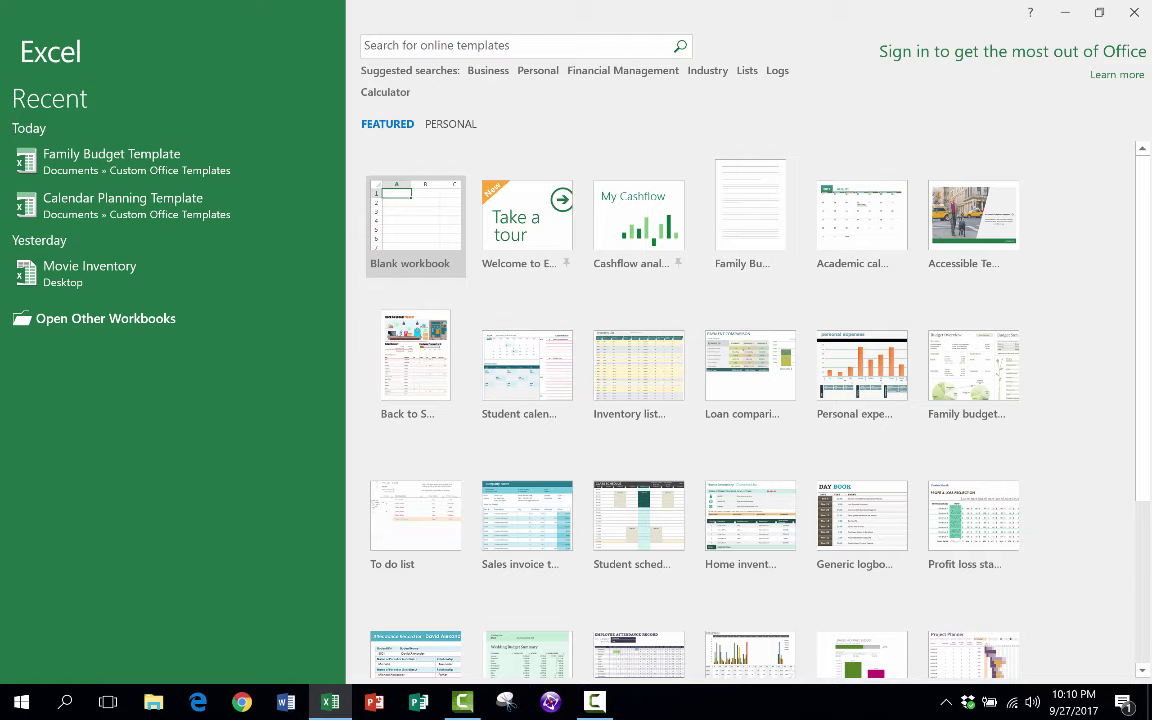
- Create a new workbook from the personal Family Budget Template
left_click(449, 124)
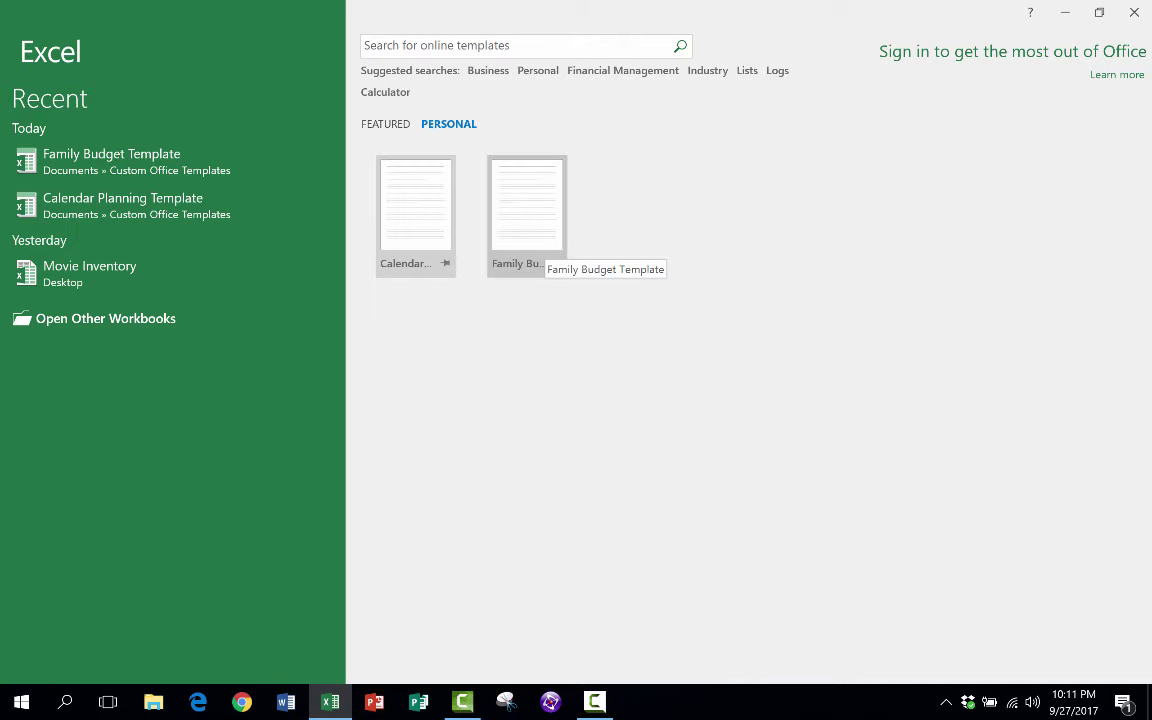
left_click(530, 240)
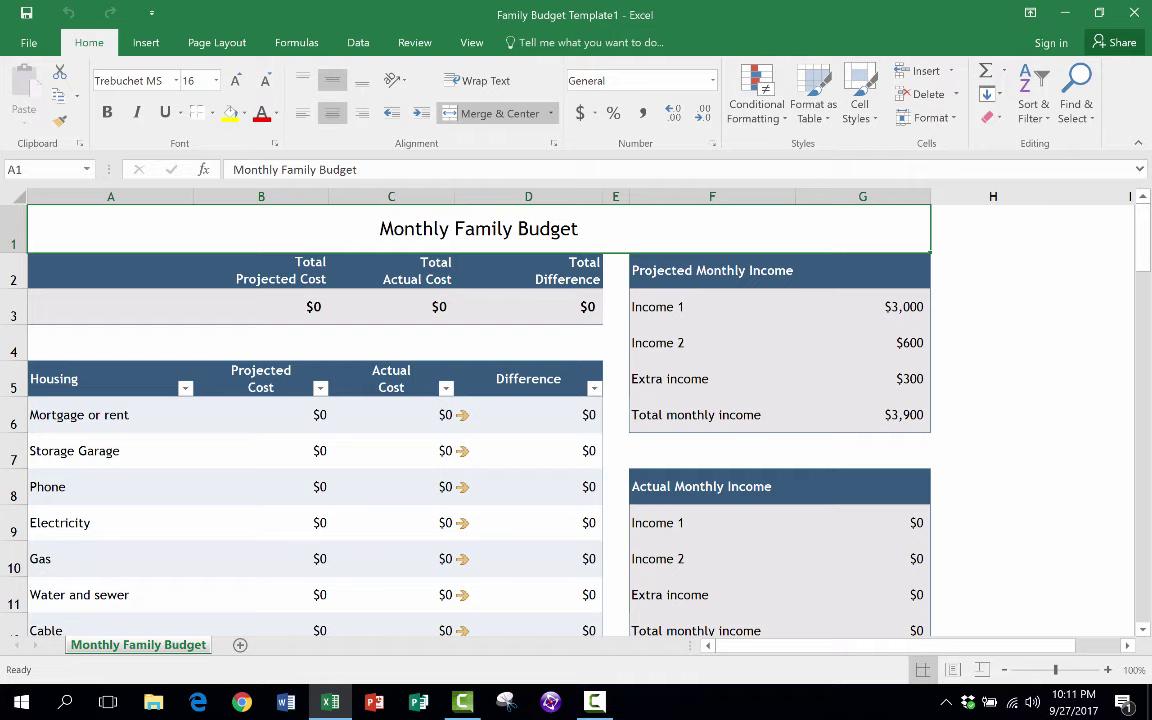
- Change the A1 title to 'Monthly Family Budget - November 2017' and view the file info page
double_click(553, 226)
key("End")
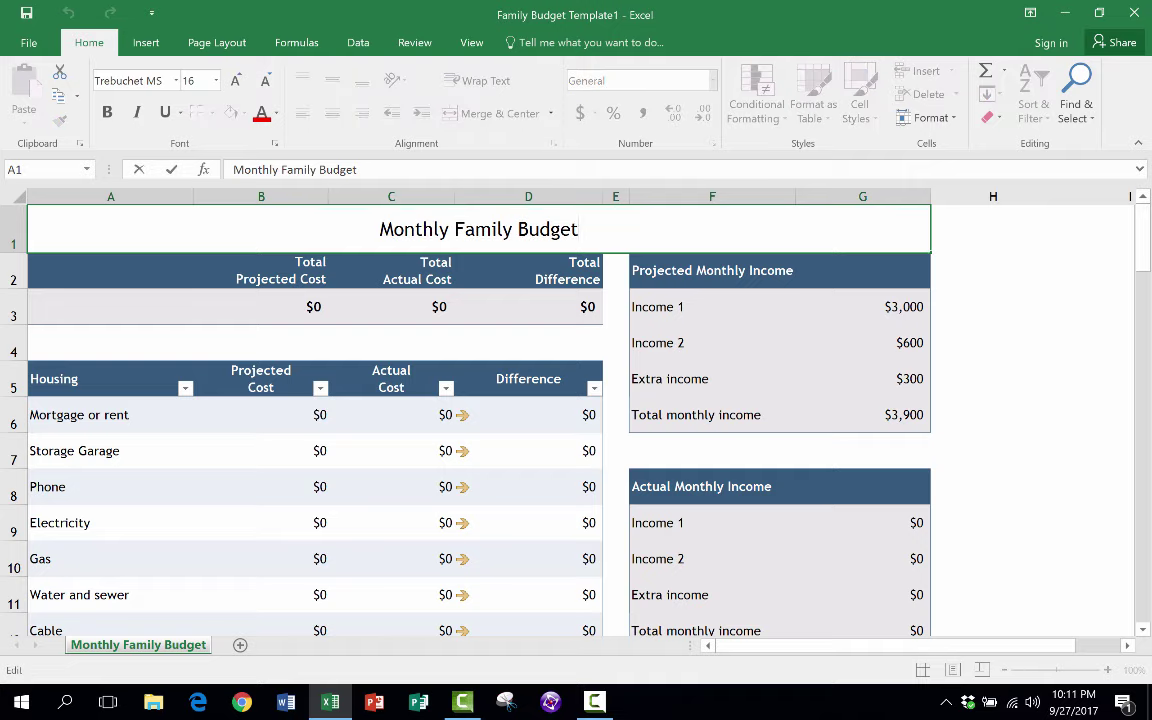
type("- November 2017")
left_click(261, 307)
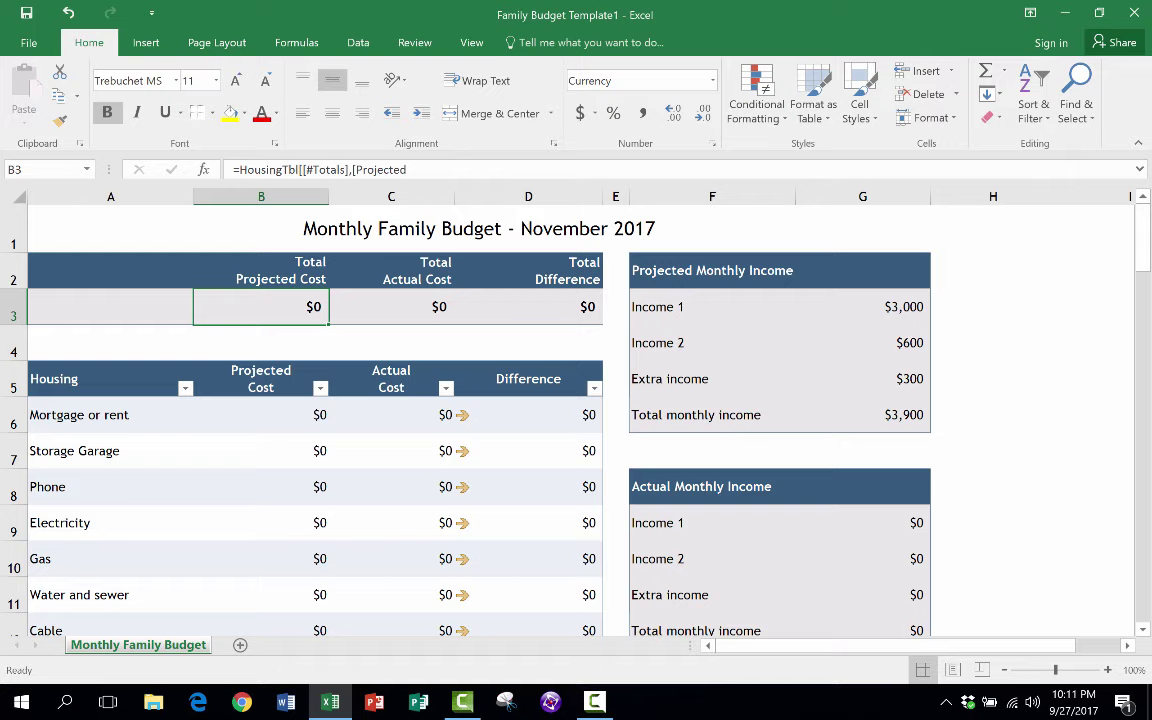
left_click(862, 379)
scroll(862, 379, "down", 5)
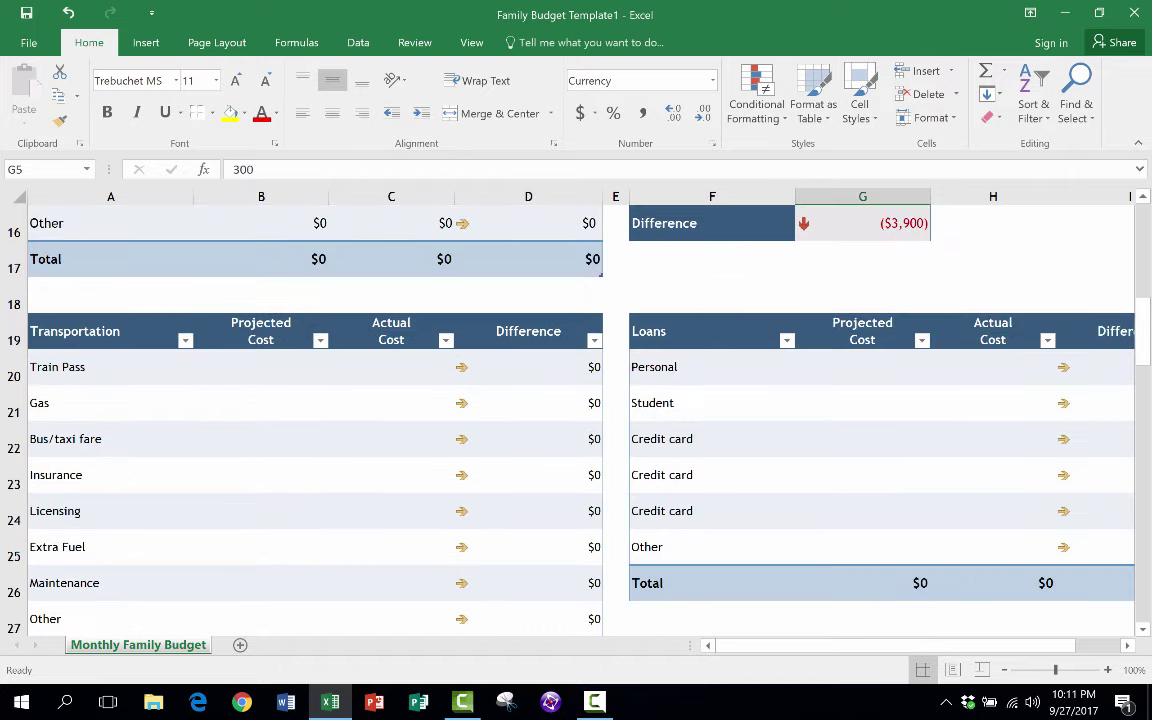
scroll(862, 379, "up", 5)
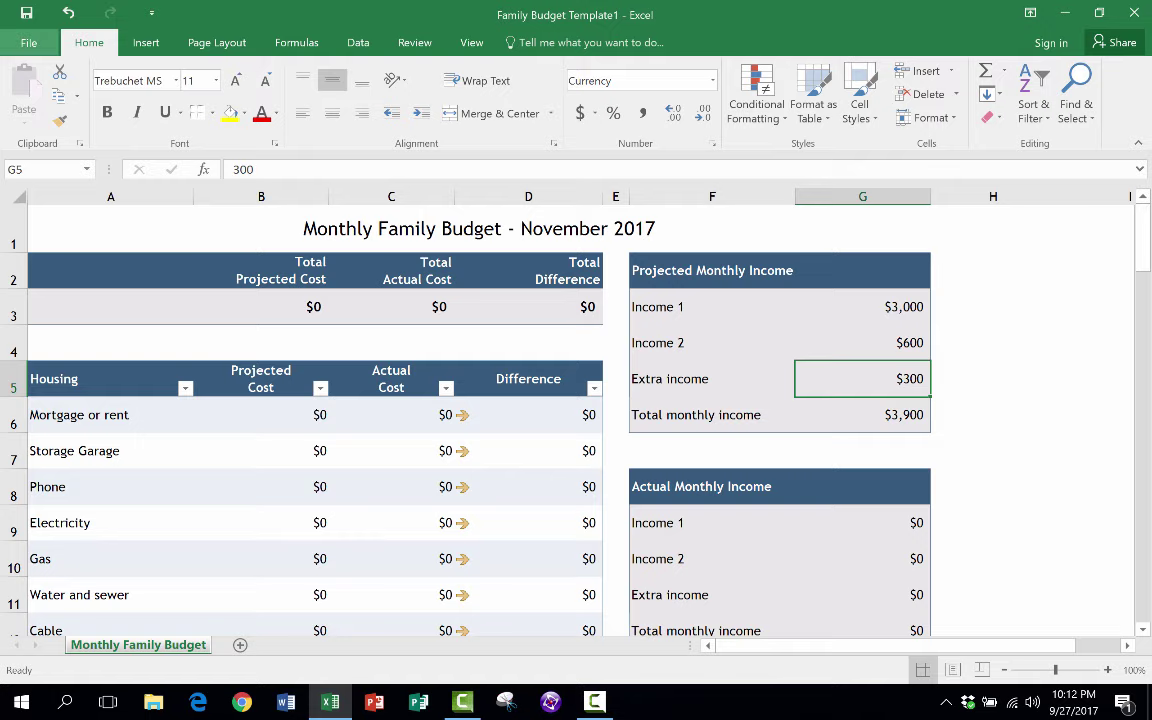
left_click(29, 42)
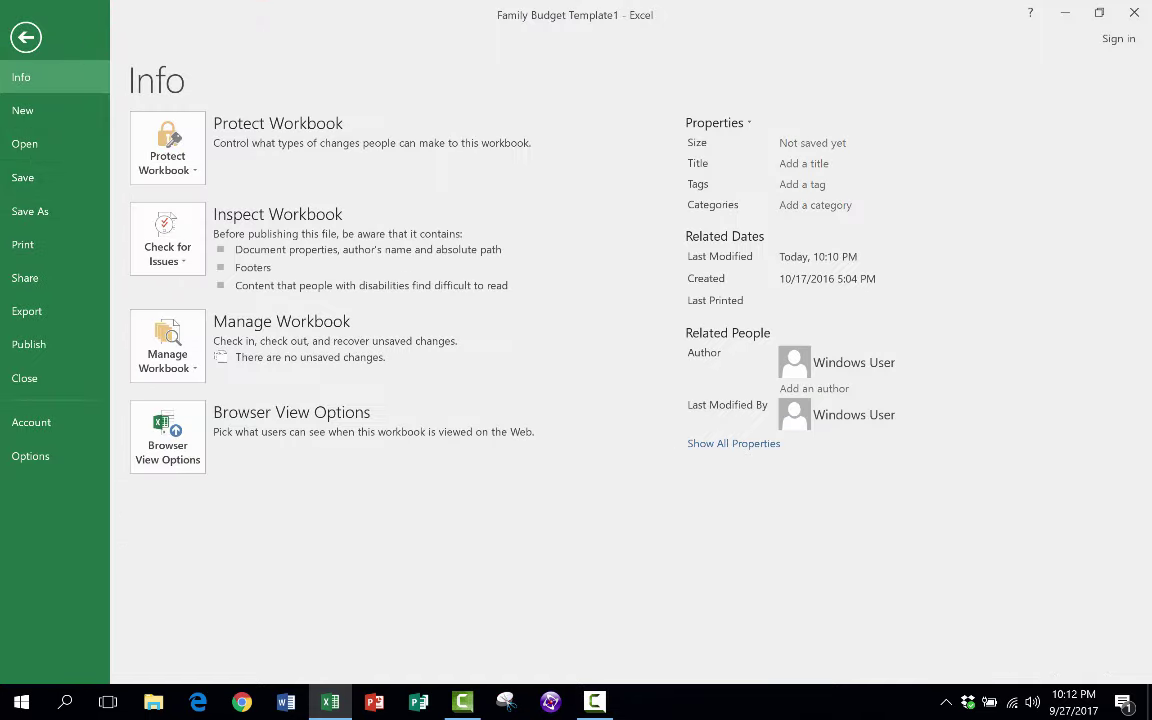
key("Escape")
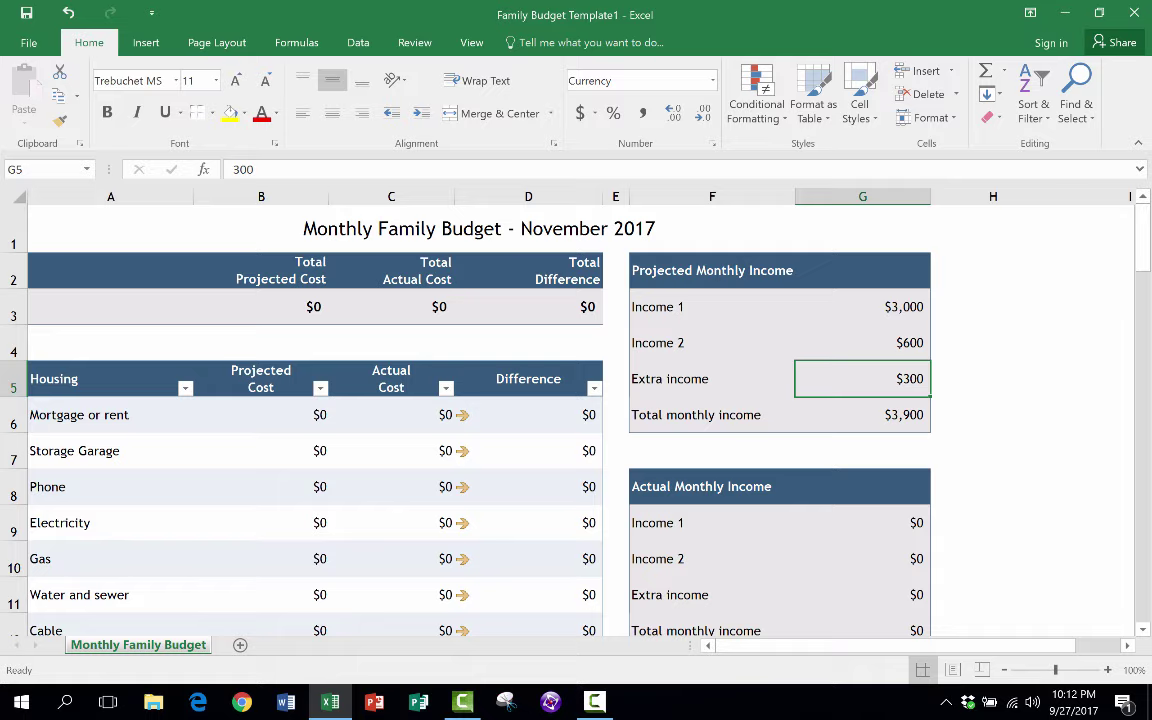
- Save the budget to Documents as the workbook 'Family Budget November 2017'
left_click(29, 42)
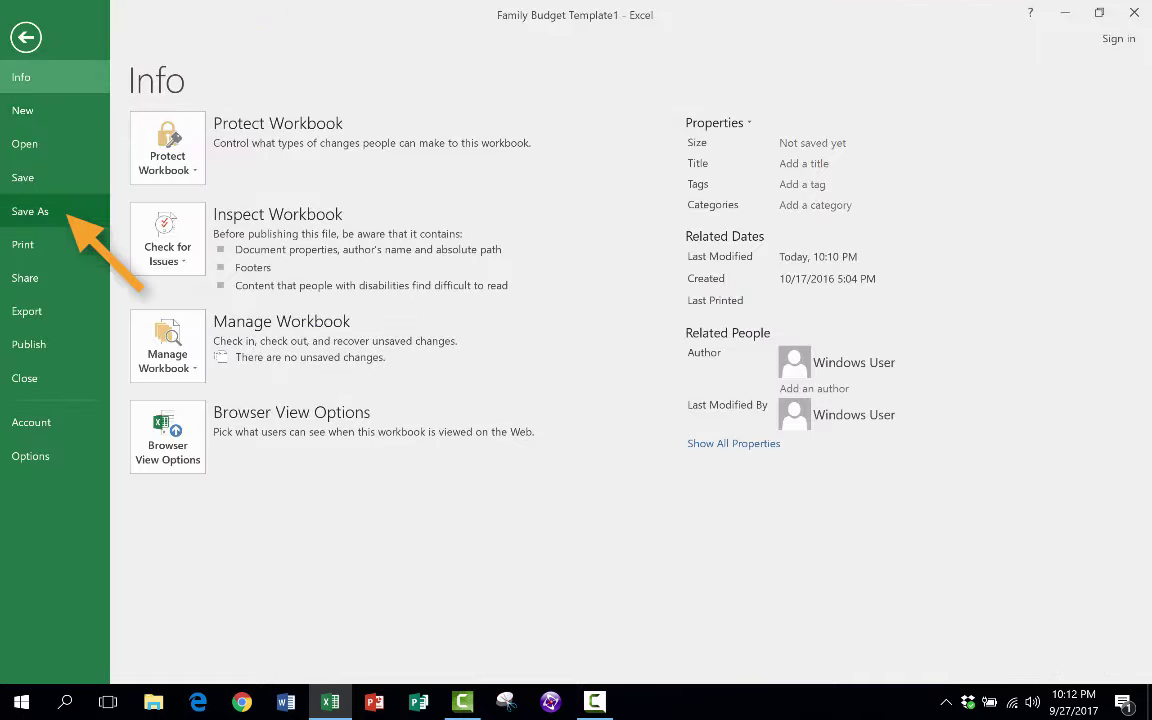
left_click(30, 211)
left_click(252, 172)
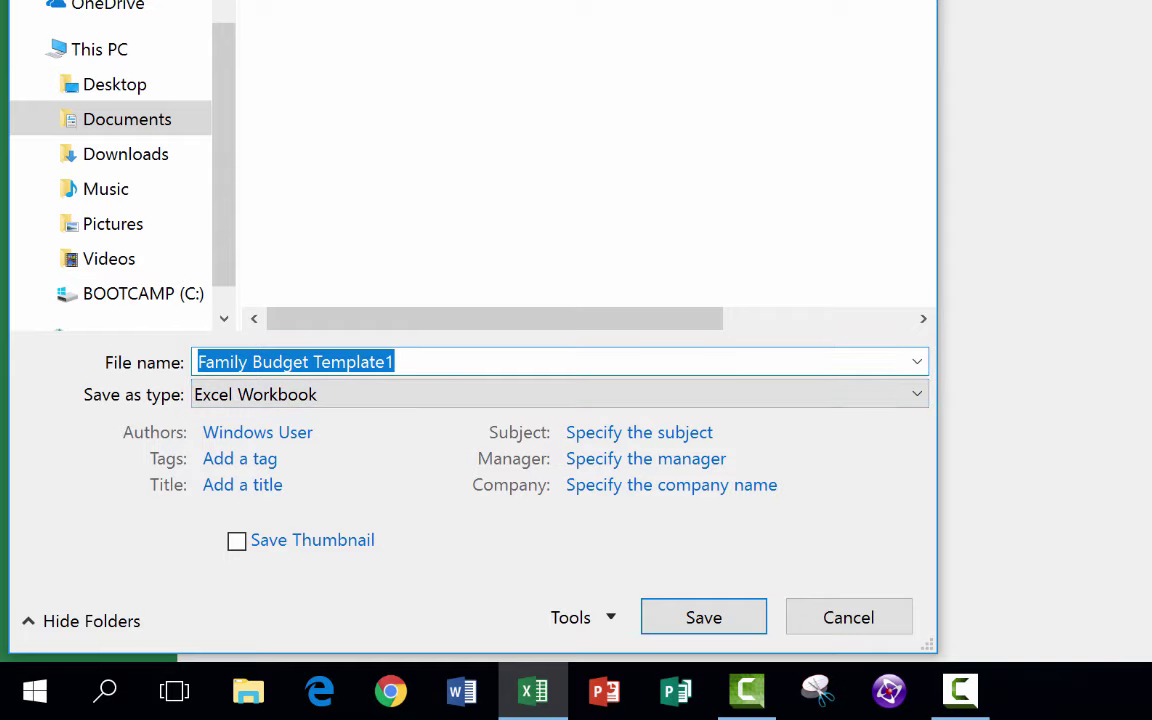
double_click(327, 362)
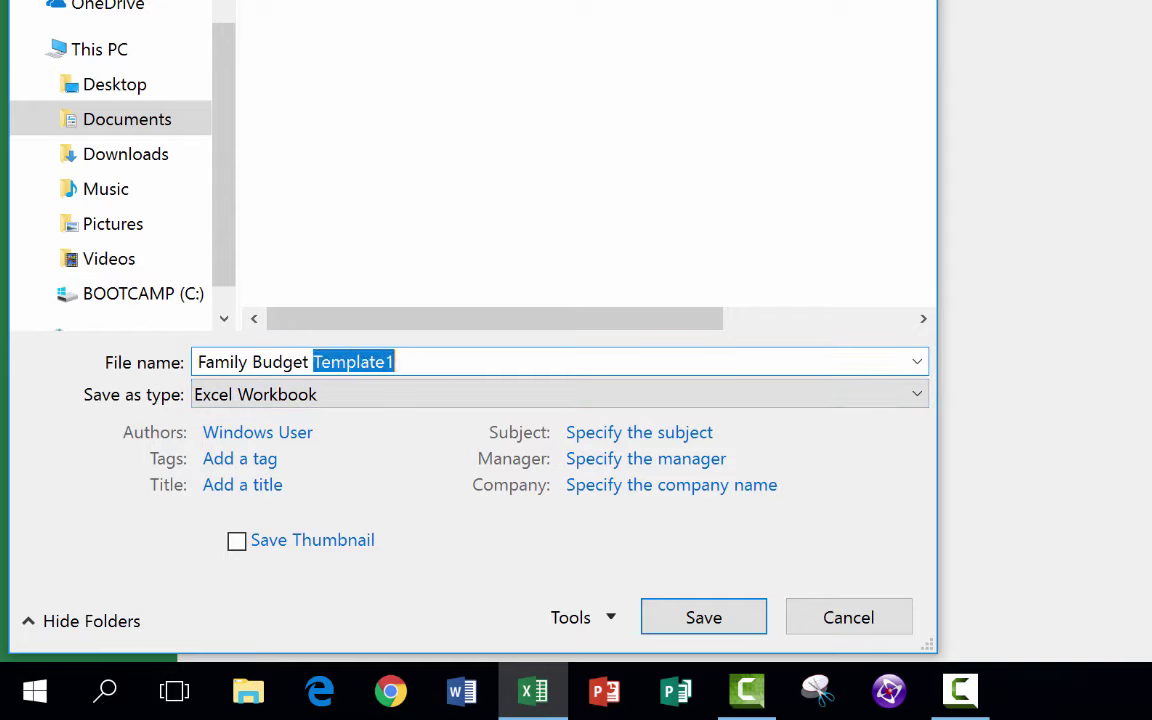
key("BackSpace")
type("November 2017")
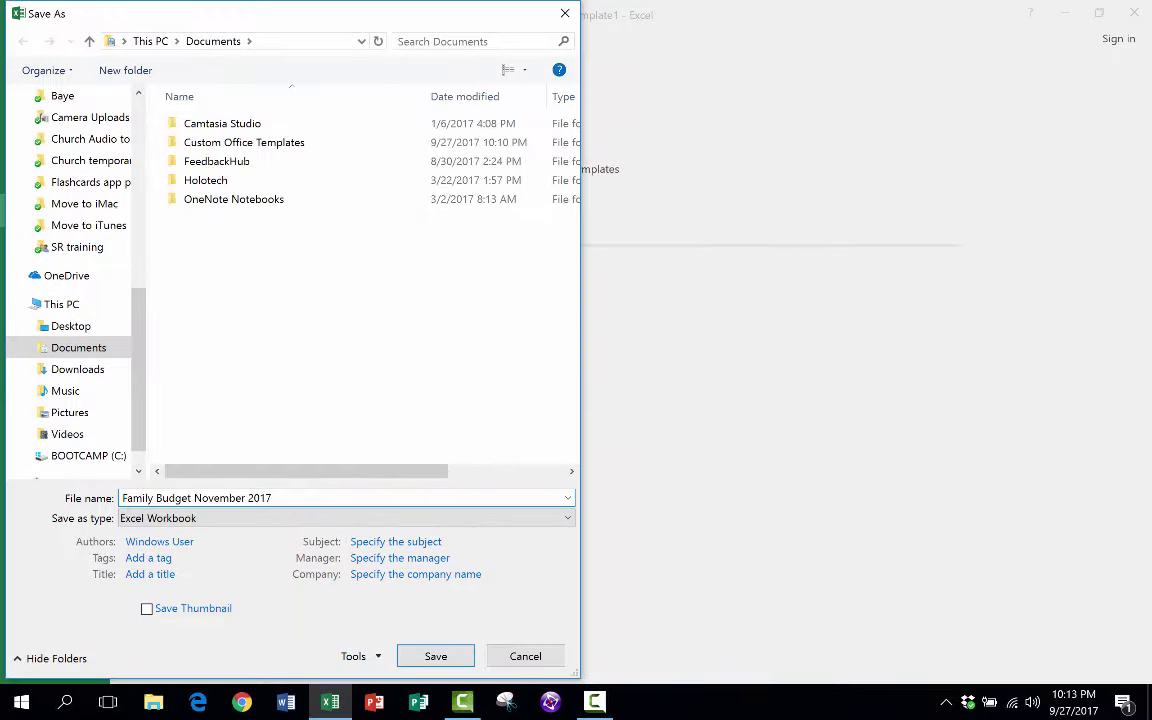
key("Return")
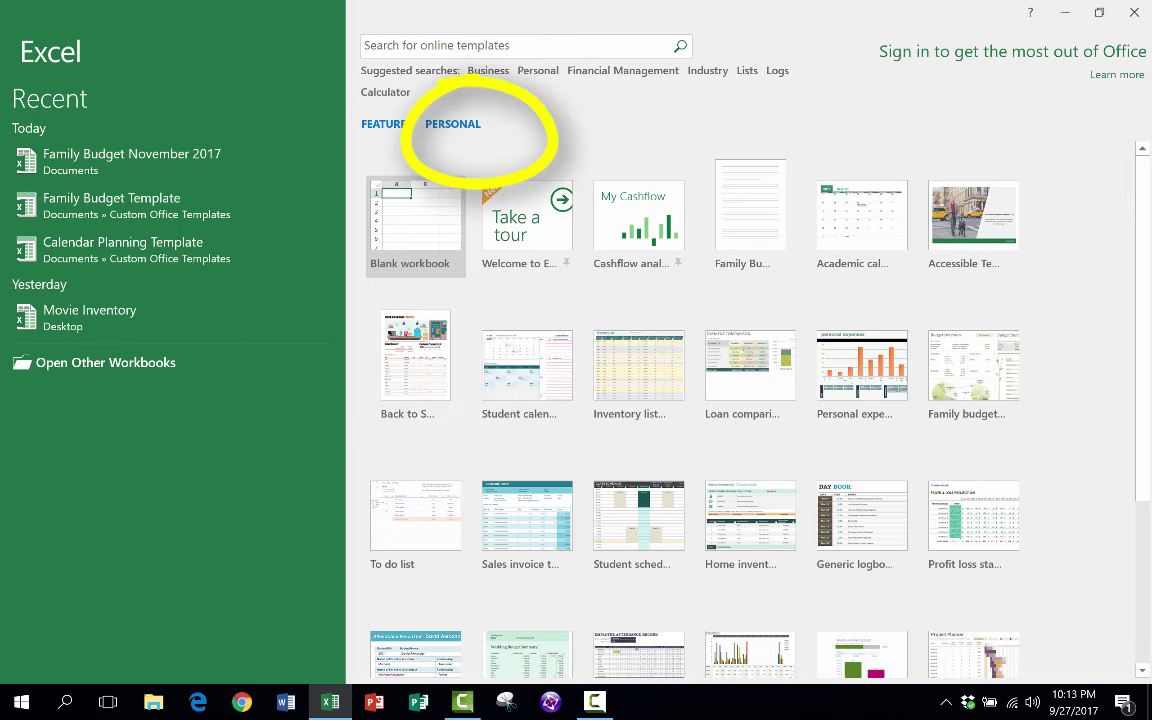
- Create another workbook from the personal Family Budget Template and begin editing the A1 title
left_click(449, 124)
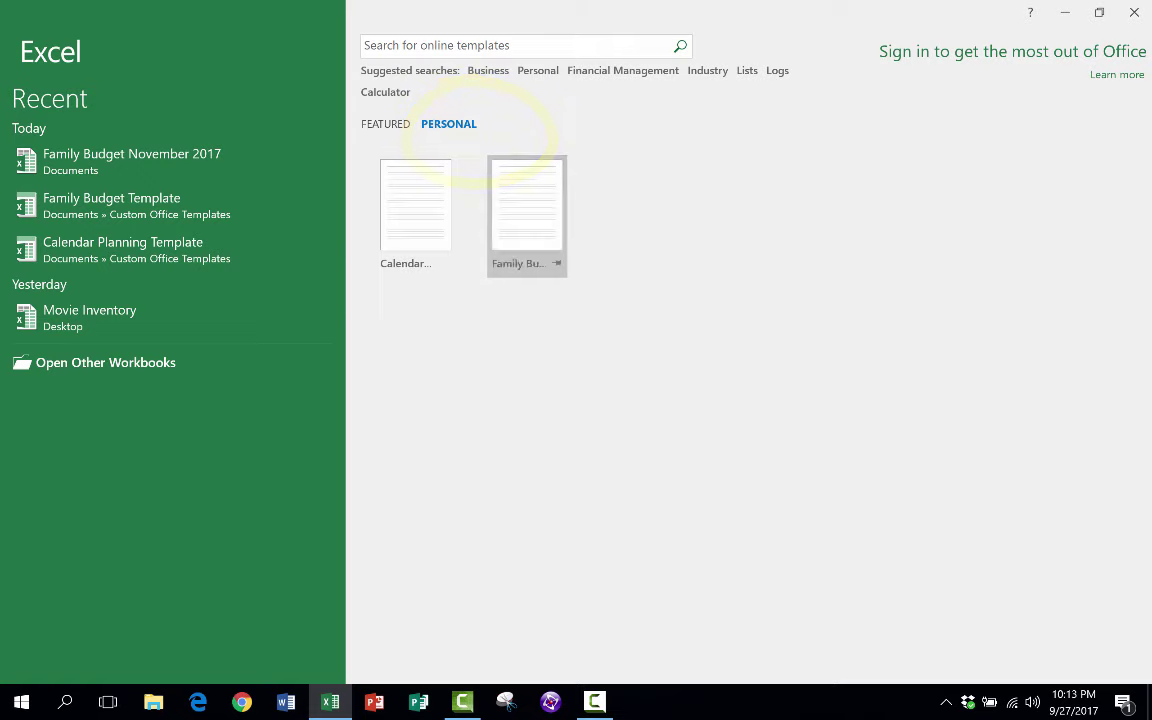
left_click(527, 210)
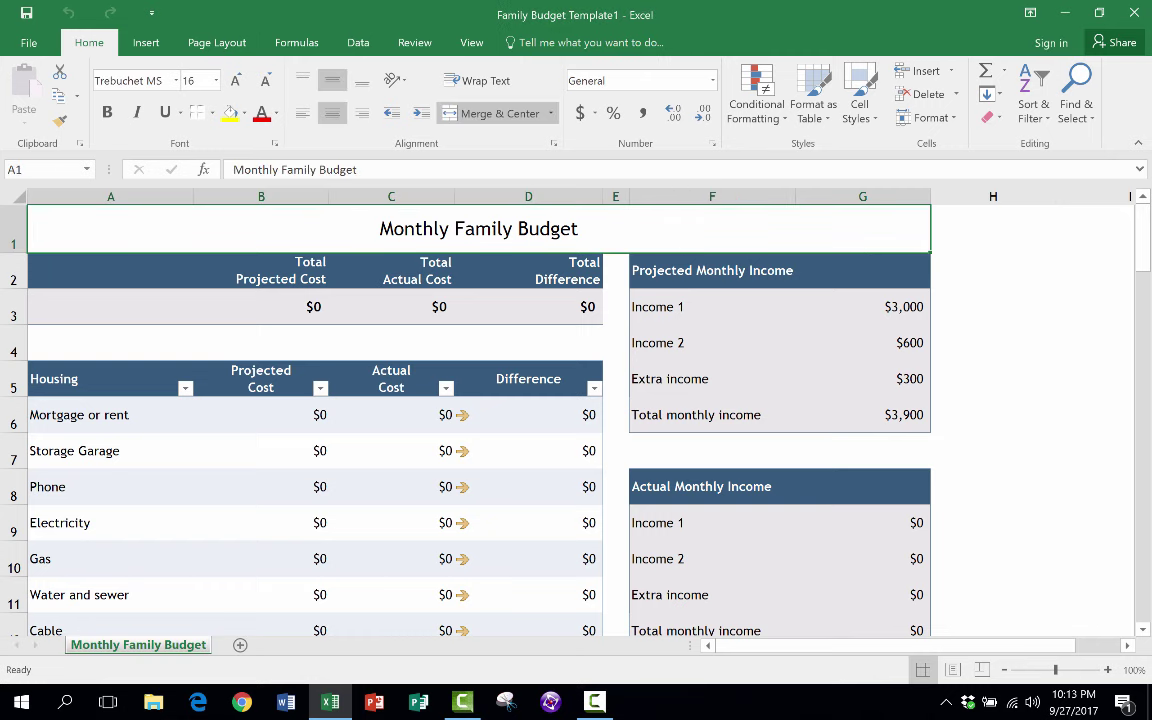
double_click(521, 207)
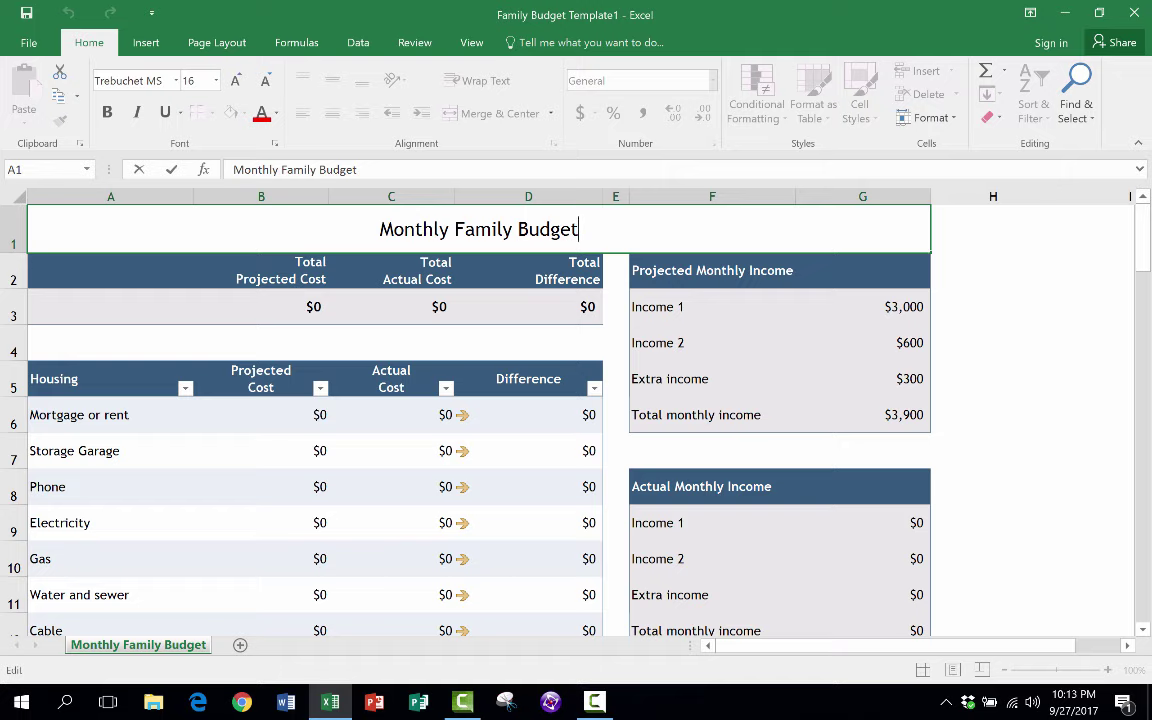